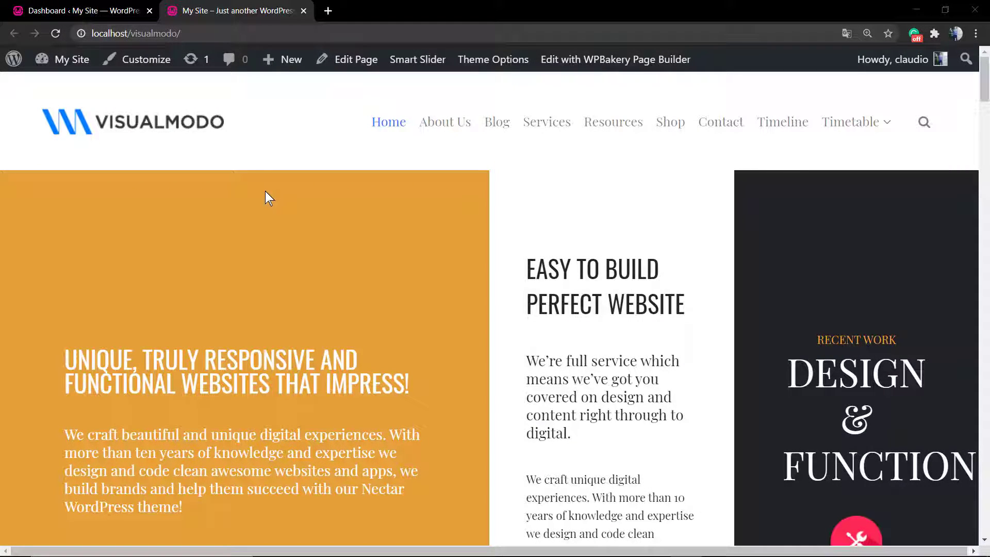
Look over the live site's home page, its web address and the About Us page
click(183, 133)
click(236, 34)
click(280, 145)
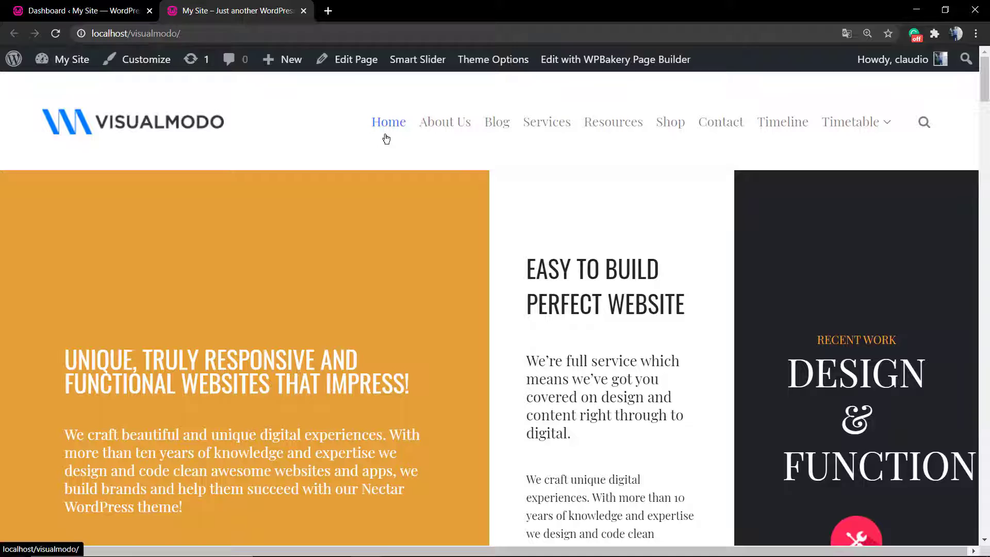
click(438, 133)
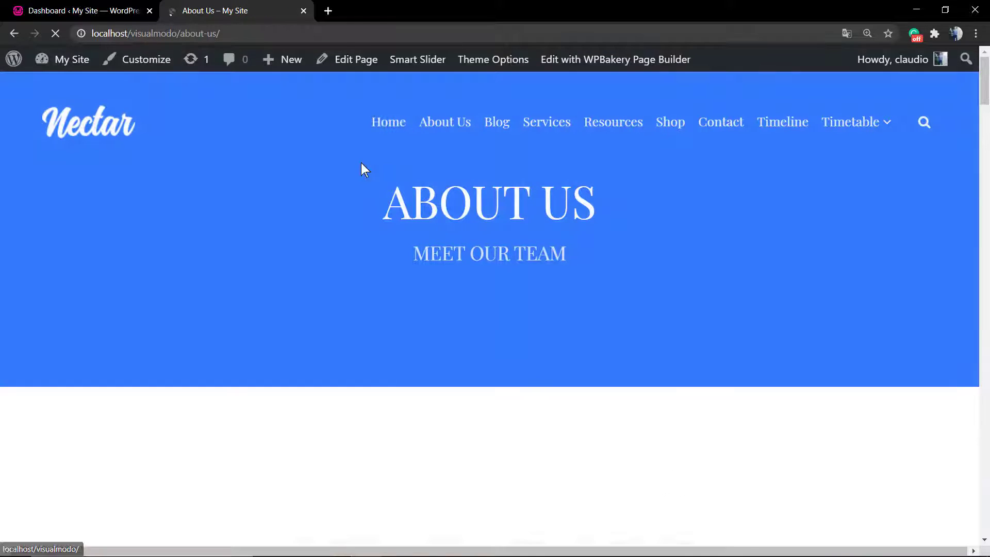
scroll(276, 180, down, 3)
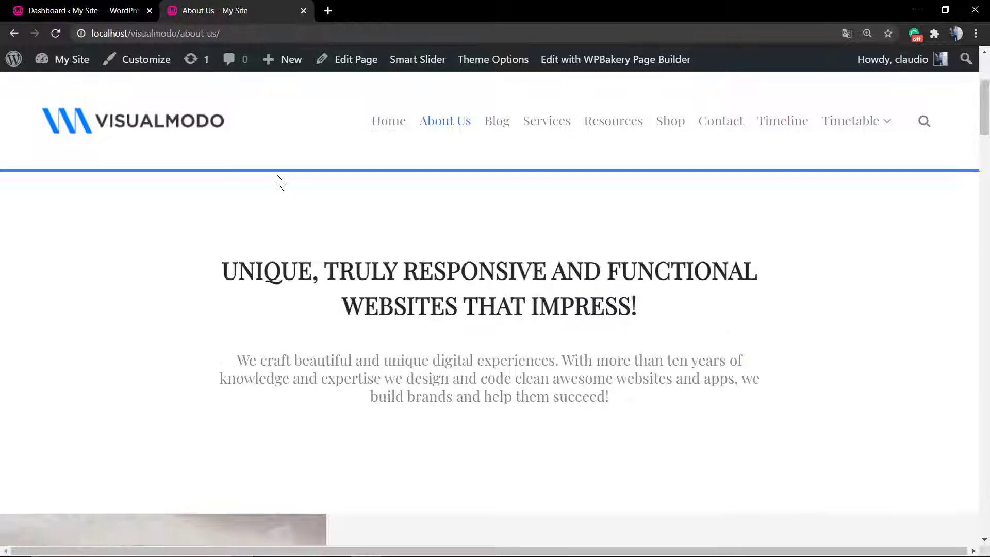
scroll(279, 179, down, 4)
scroll(280, 178, down, 4)
scroll(279, 173, down, 4)
scroll(284, 186, down, 3)
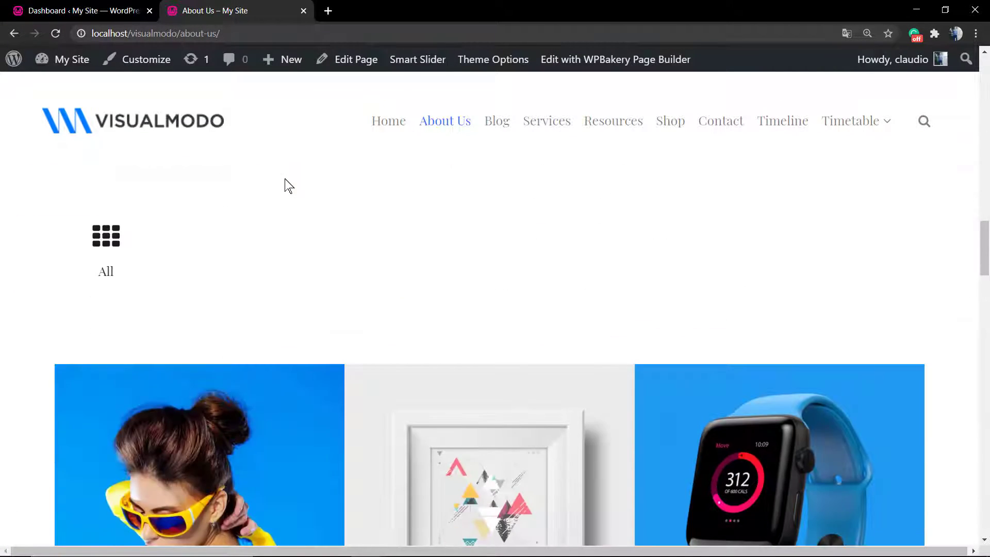
scroll(284, 185, down, 2)
scroll(285, 182, up, 9)
scroll(285, 182, up, 4)
scroll(309, 174, up, 4)
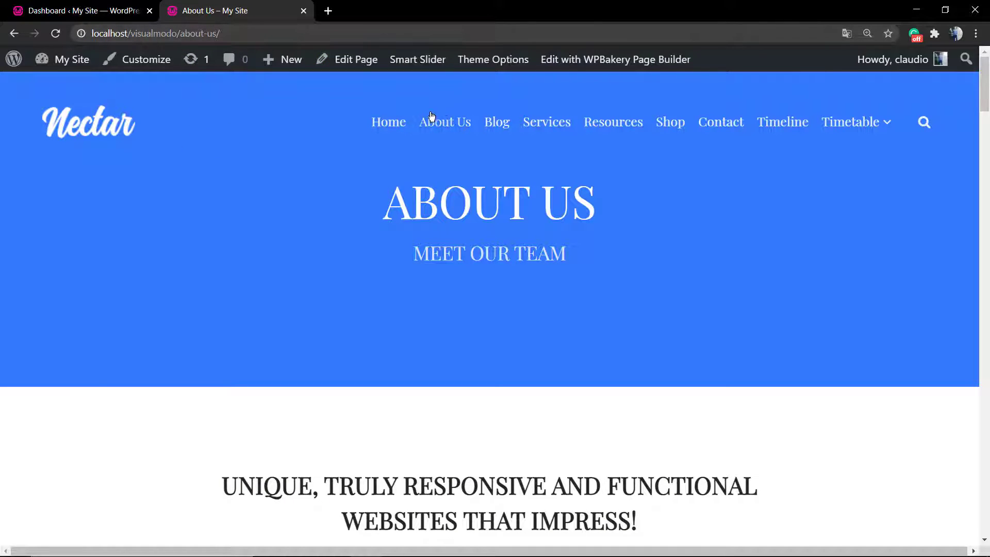
Go back to the home page, then bring up the dashboard's Reading Settings
click(120, 138)
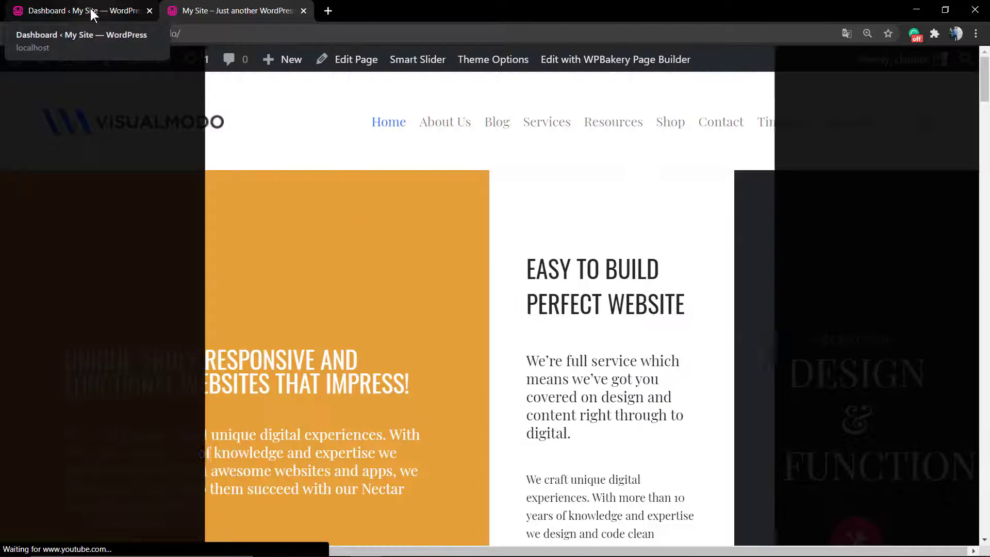
click(90, 9)
scroll(80, 223, down, 2)
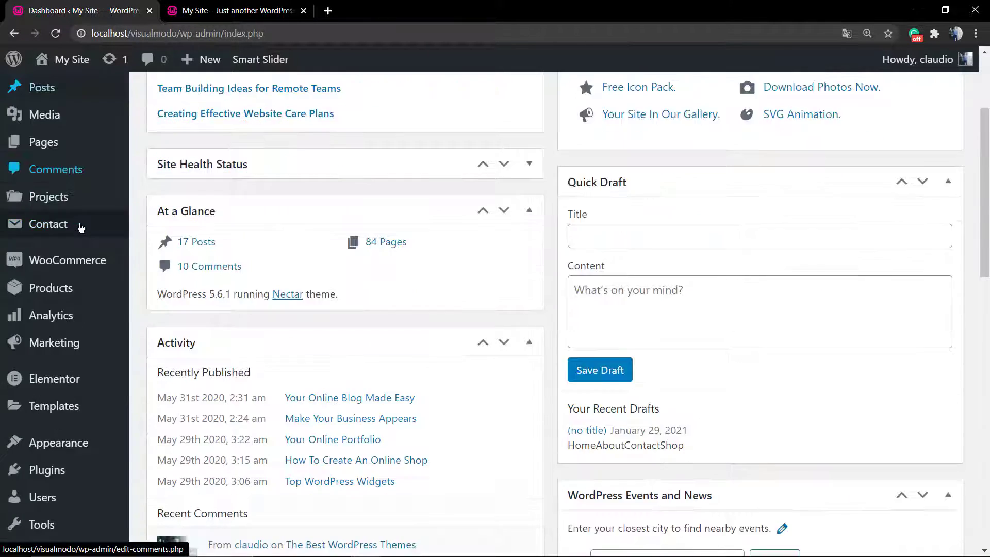
scroll(80, 228, down, 2)
scroll(70, 263, down, 2)
mouse_move(11, 384)
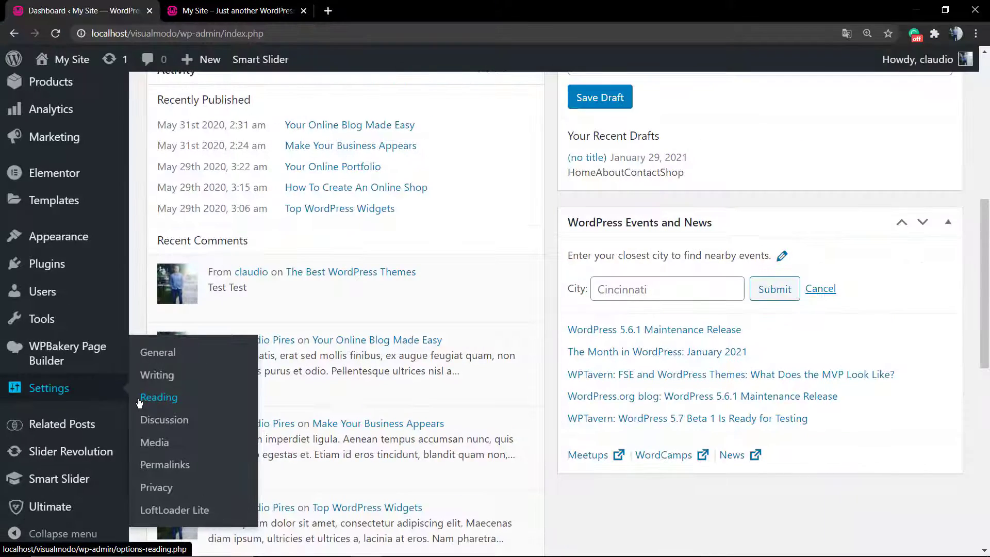
click(139, 401)
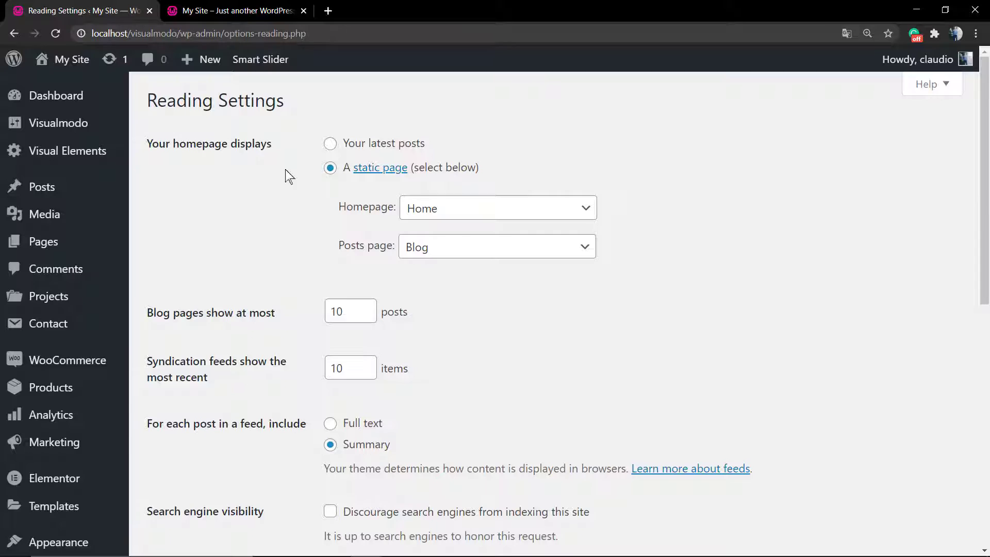
Switch 'Your homepage displays' to 'Your latest posts' and save the reading settings
triple_click(193, 142)
click(193, 142)
click(380, 149)
scroll(191, 271, down, 10)
scroll(162, 312, up, 3)
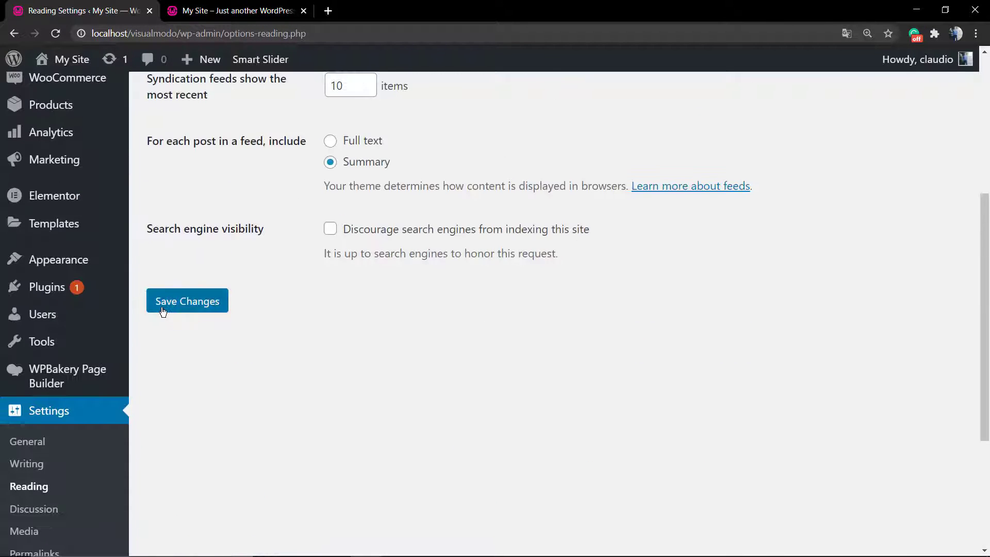
click(161, 312)
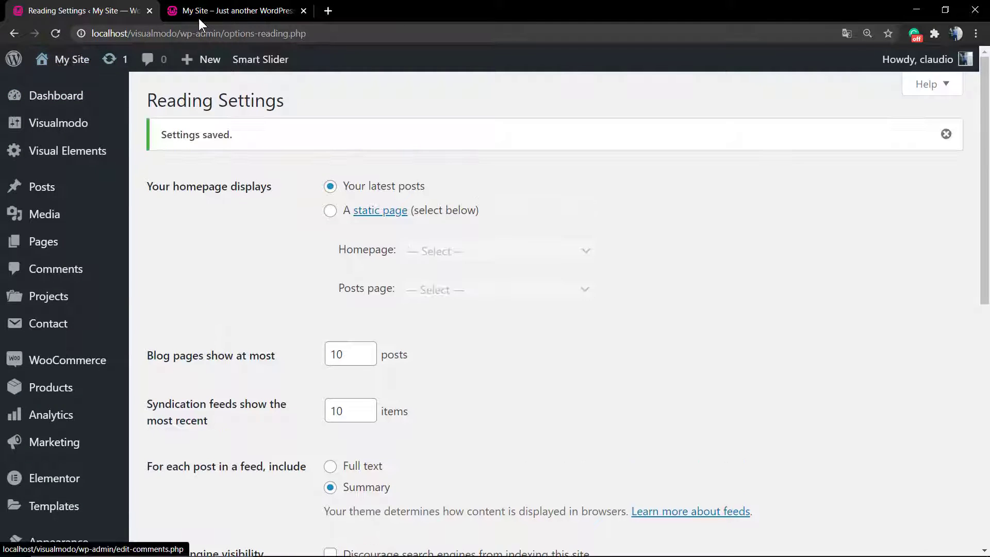
click(199, 16)
key(F5)
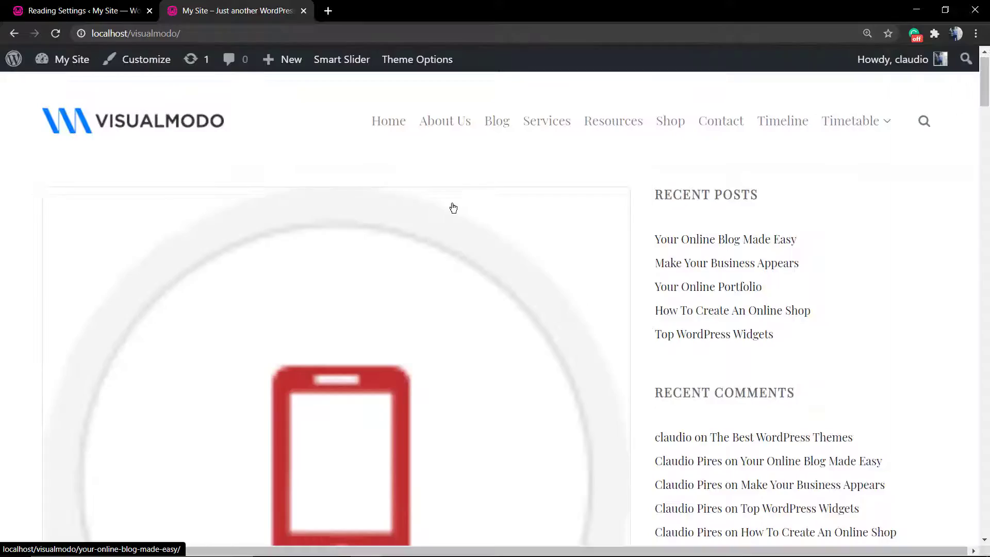
scroll(452, 206, down, 5)
scroll(453, 207, down, 4)
scroll(453, 208, down, 5)
scroll(454, 208, down, 4)
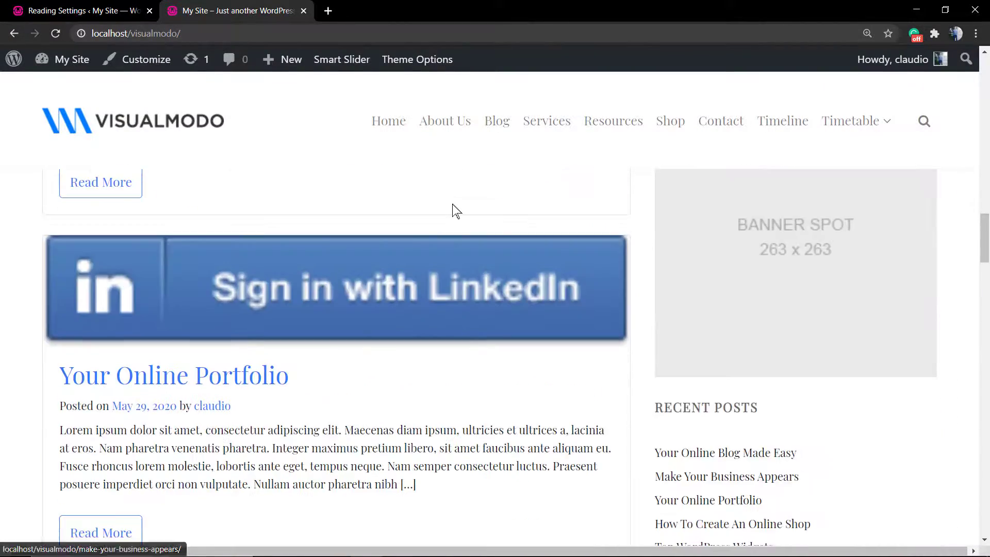
scroll(454, 211, up, 3)
scroll(454, 212, up, 8)
scroll(454, 213, up, 5)
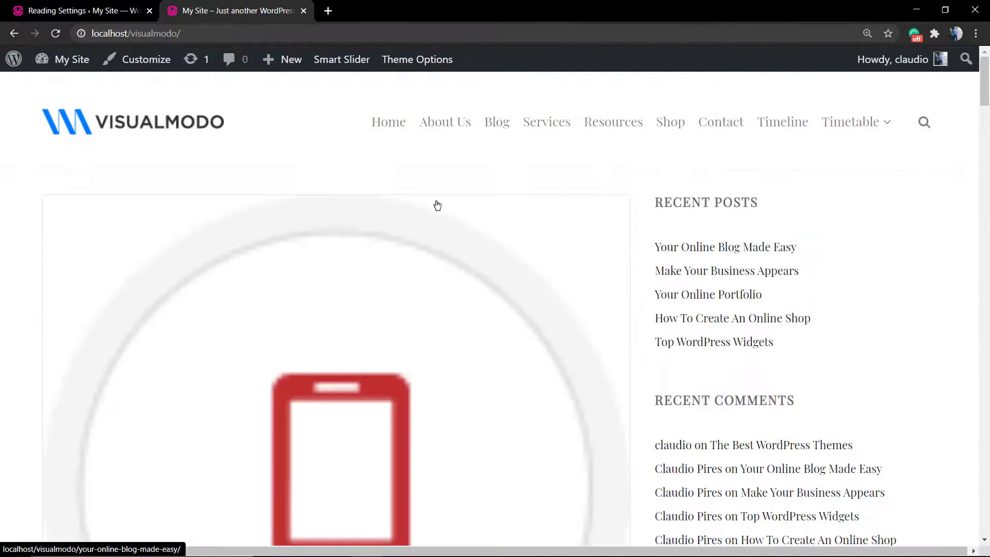
click(132, 11)
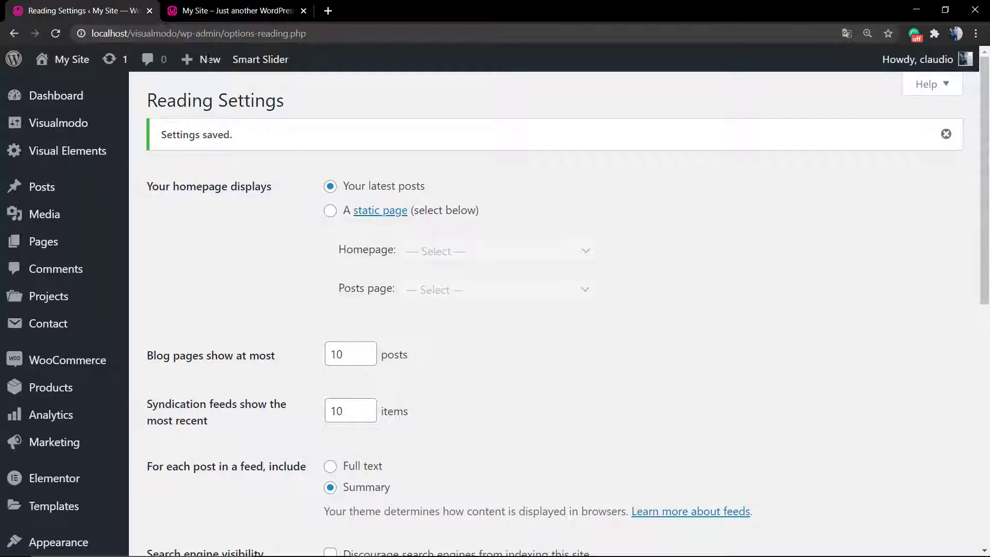
Use a static homepage of About Us with Blog as the posts page, and save
click(330, 213)
click(489, 254)
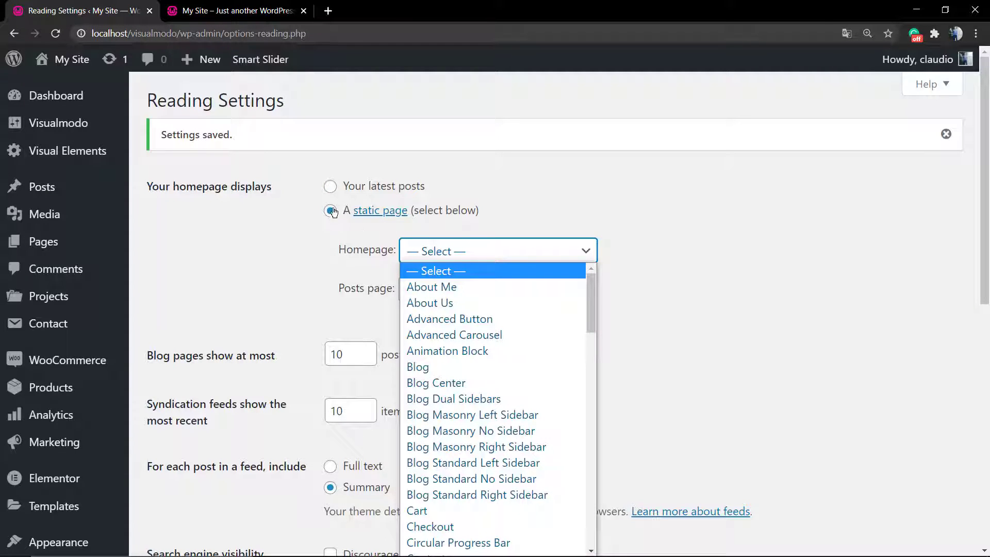
click(466, 302)
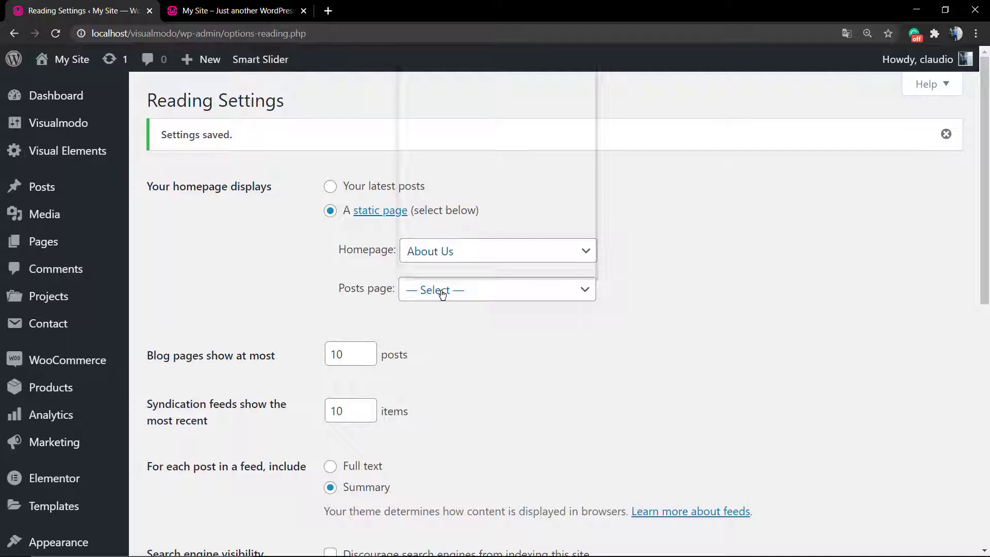
click(441, 294)
scroll(452, 239, down, 1)
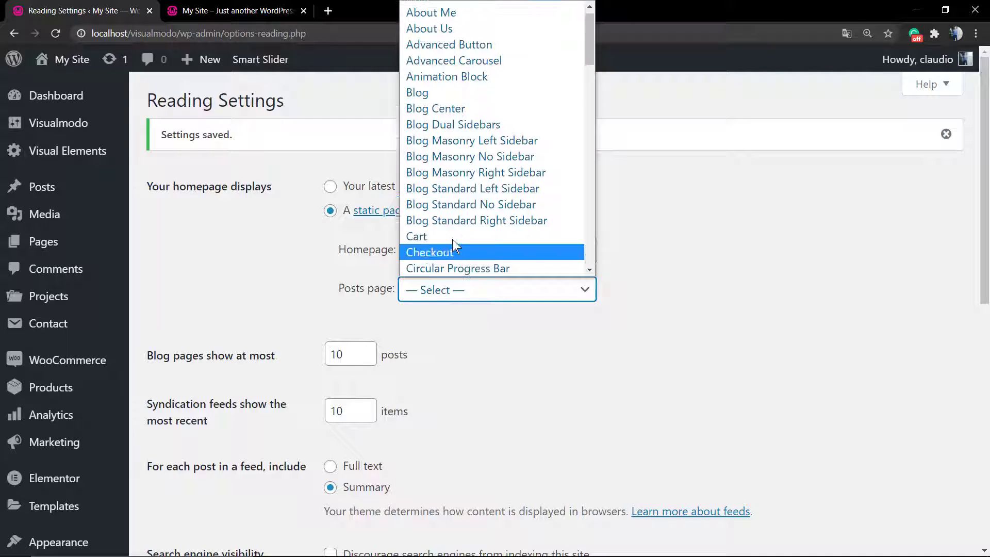
click(447, 92)
scroll(251, 310, down, 4)
scroll(251, 309, down, 1)
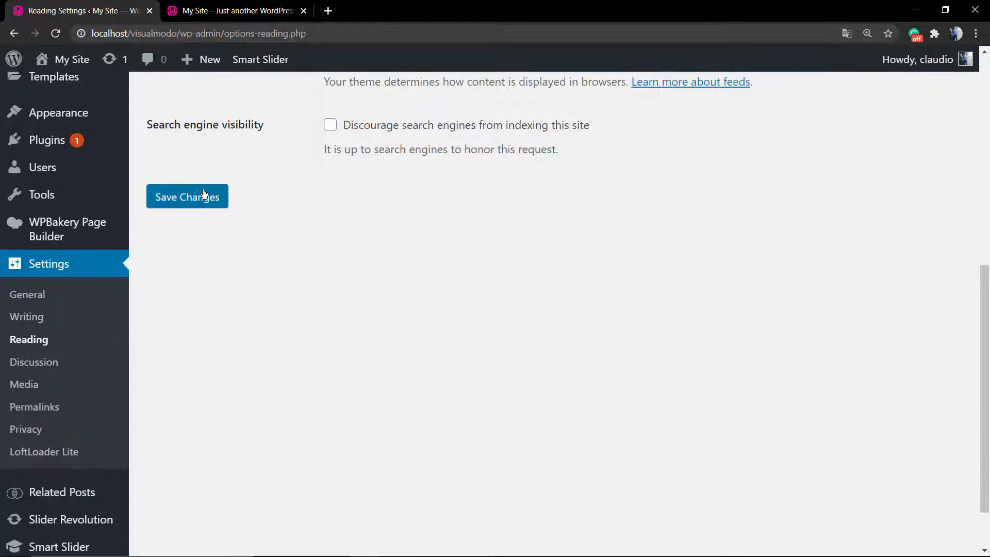
click(205, 199)
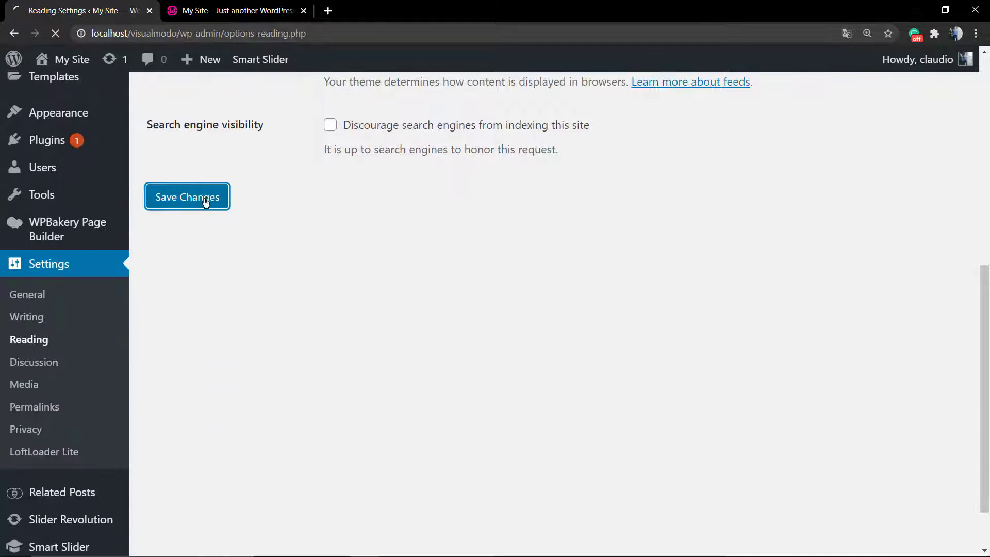
Reload the live site to confirm About Us shows as homepage, then view Services
click(222, 9)
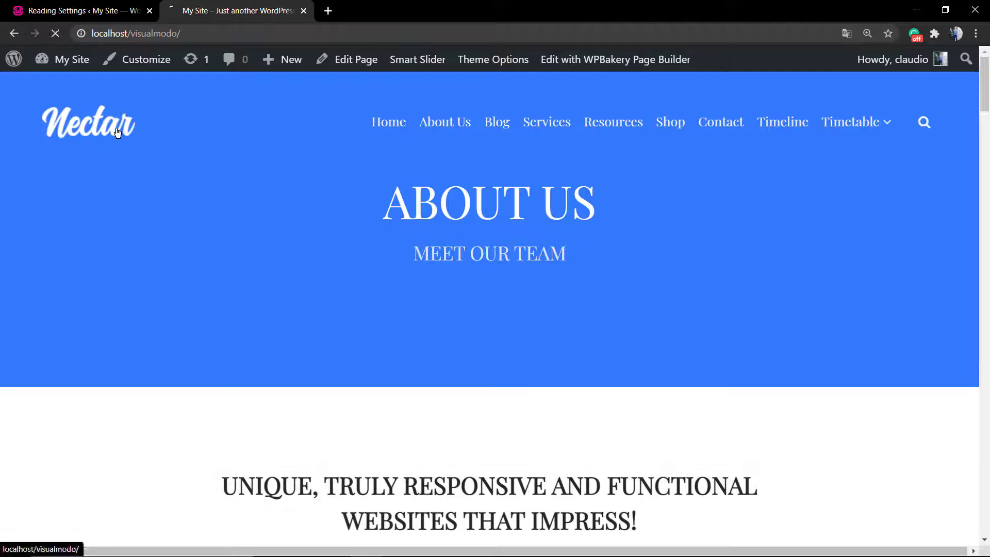
click(110, 126)
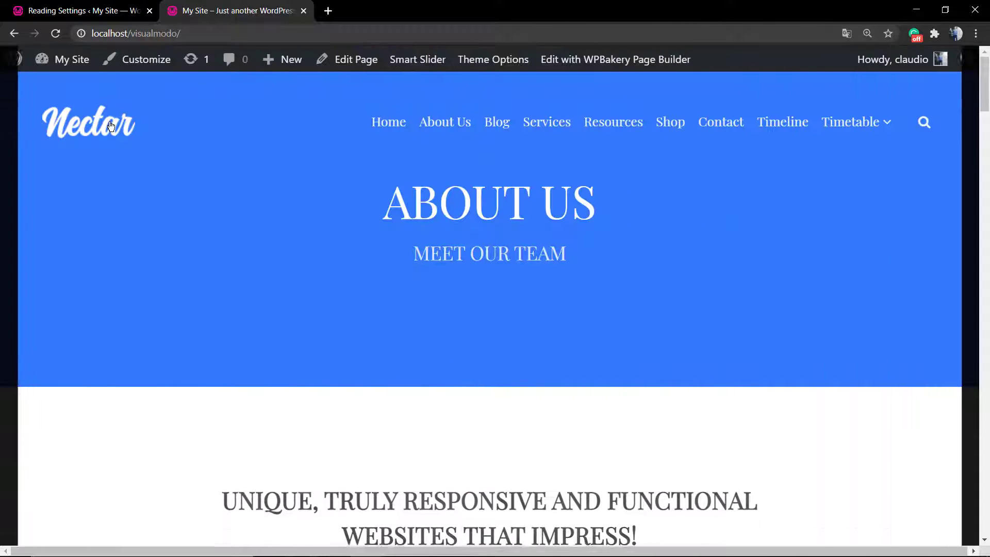
click(538, 131)
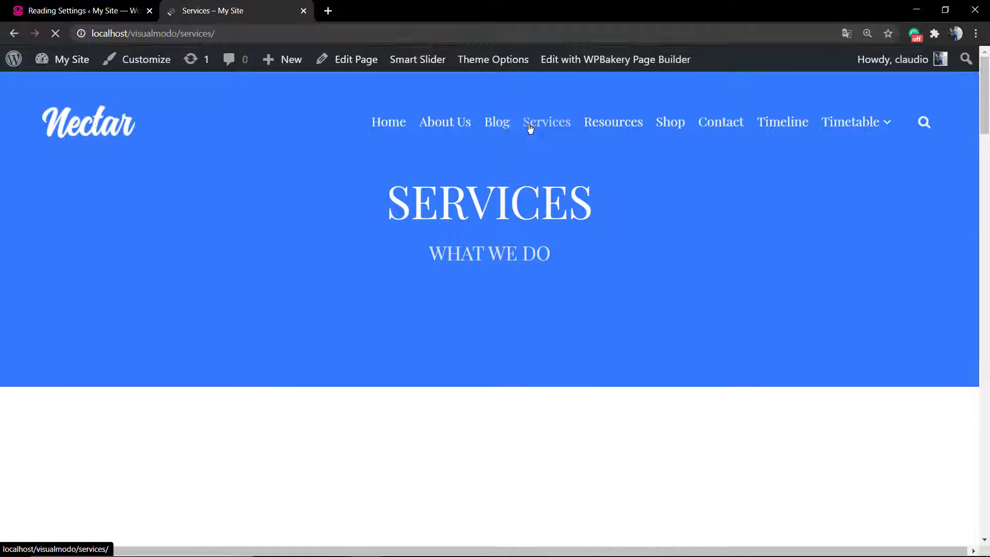
click(197, 35)
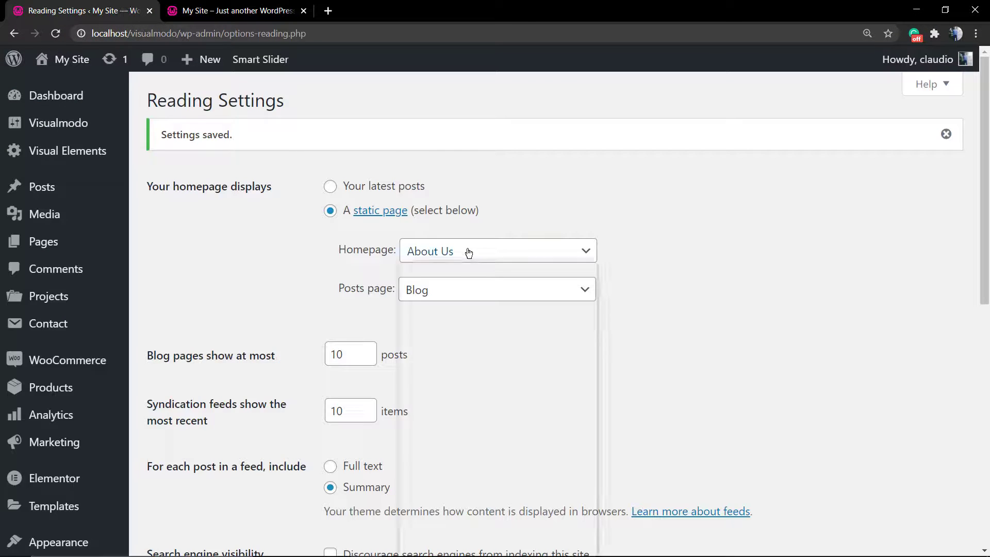
scroll(465, 368, down, 2)
scroll(467, 372, down, 3)
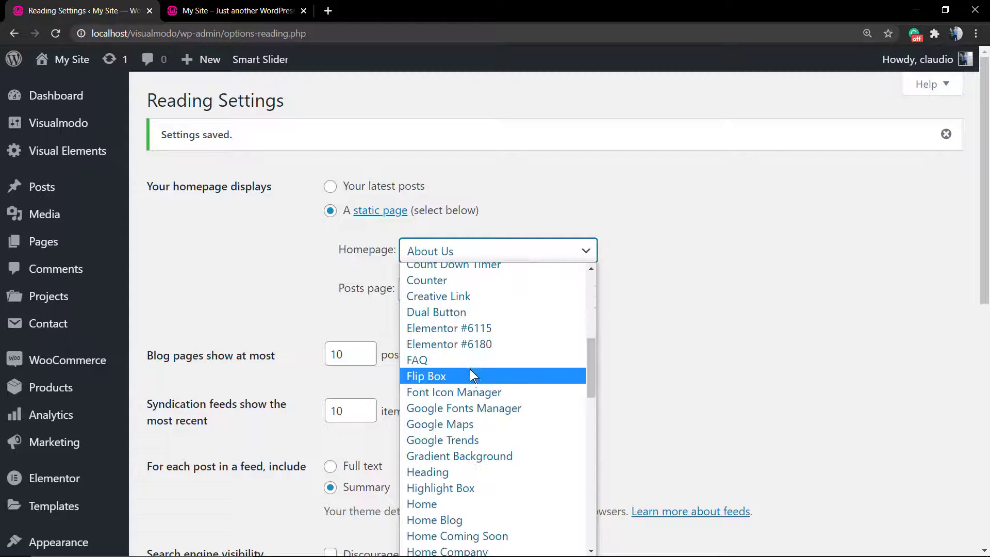
scroll(471, 380, down, 3)
scroll(471, 380, down, 3)
scroll(475, 396, down, 5)
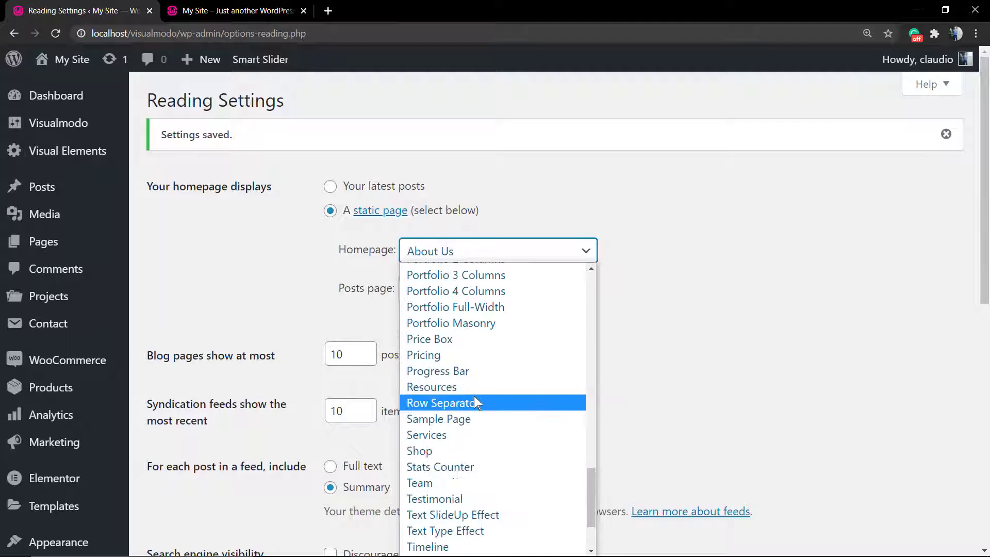
Pick Services in the Homepage dropdown and save the reading settings
click(481, 431)
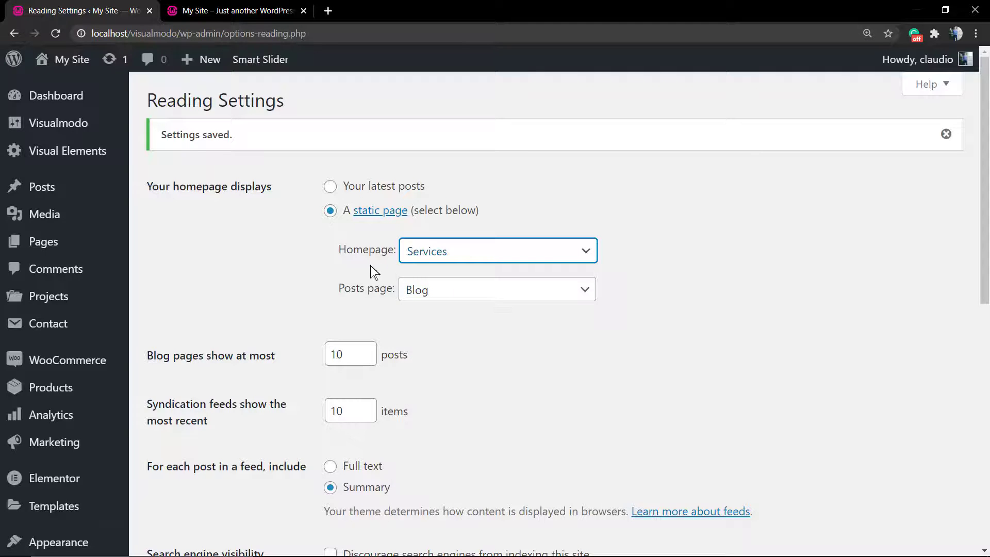
scroll(371, 270, down, 2)
scroll(281, 276, down, 3)
click(200, 308)
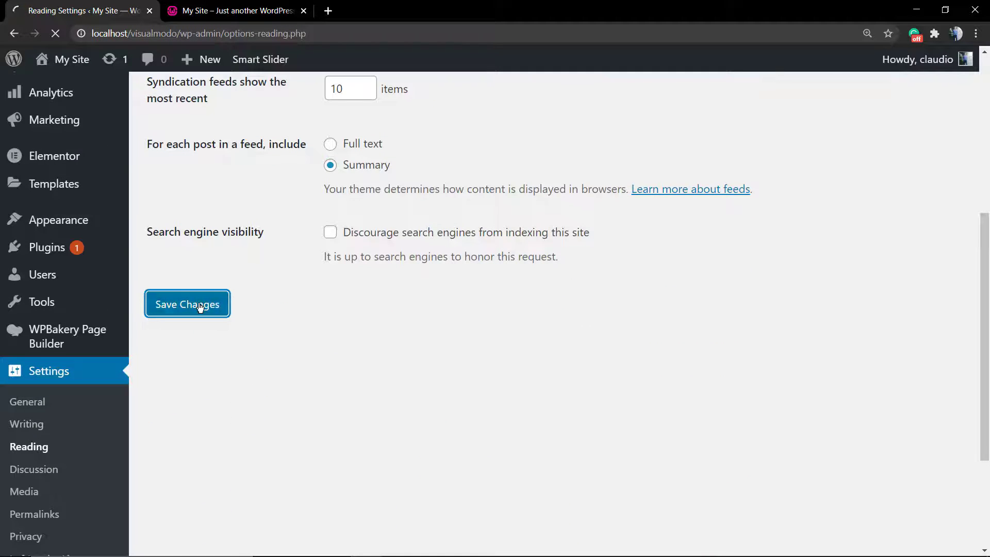
click(227, 11)
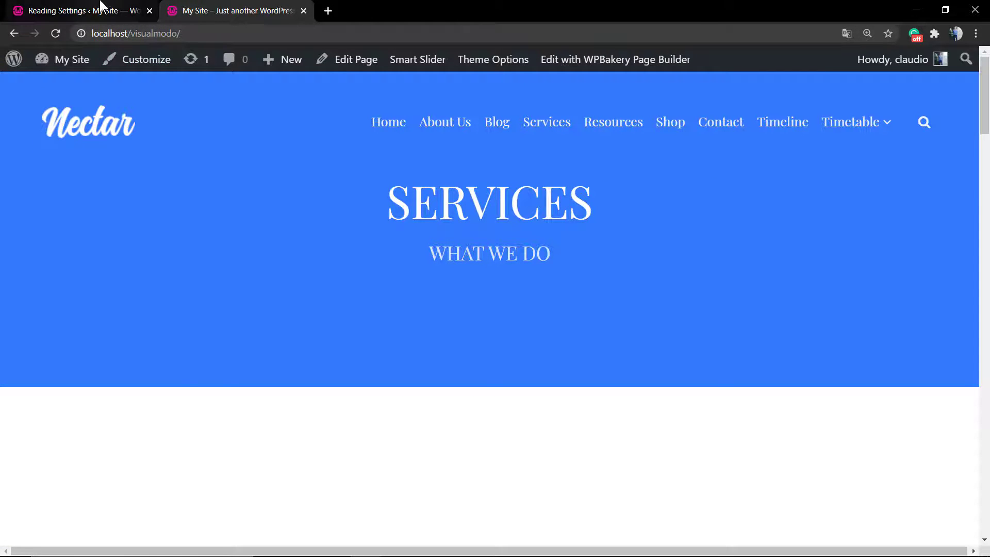
click(128, 11)
click(255, 3)
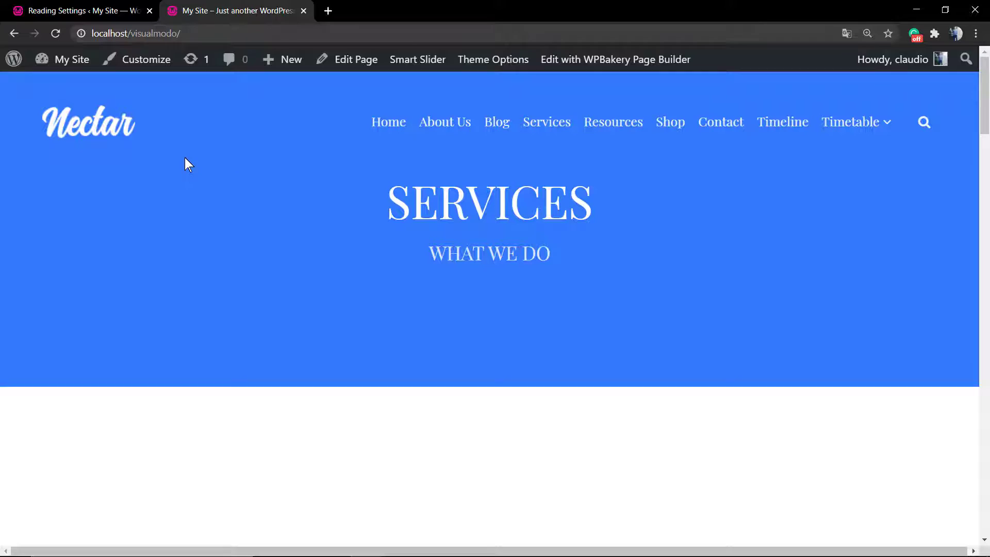
click(61, 6)
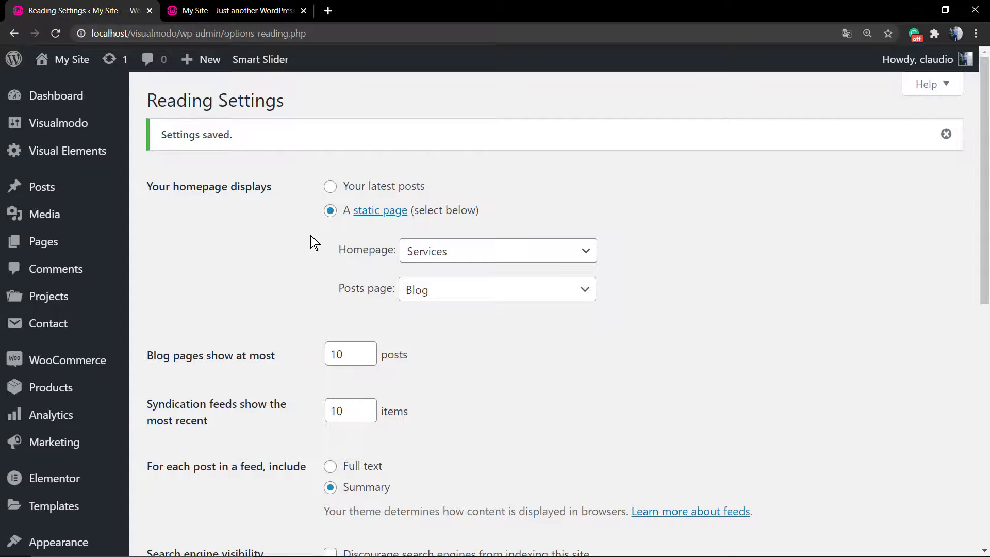